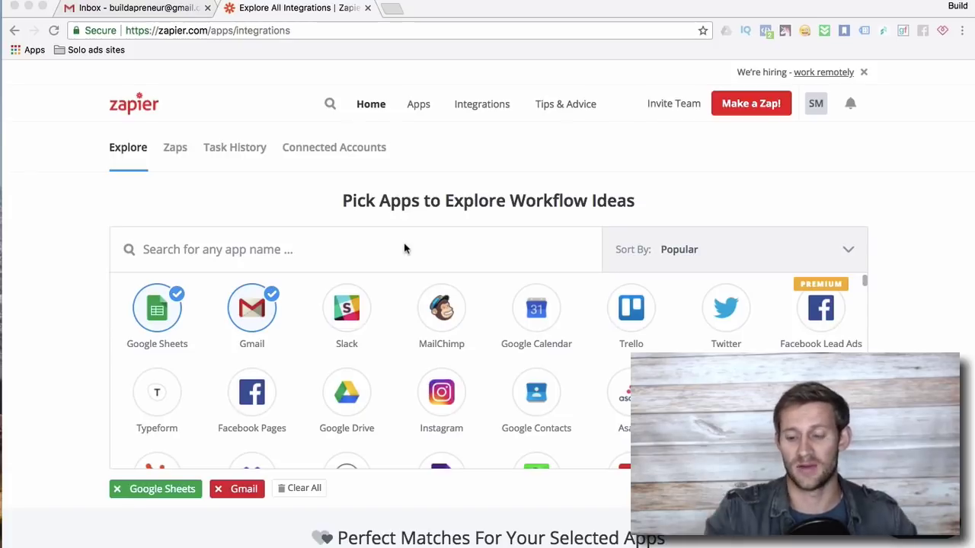
# Start a new zap triggered by New Spreadsheet Row in Google Sheets, using Google Sheets Account #1
pyautogui.click(756, 158)
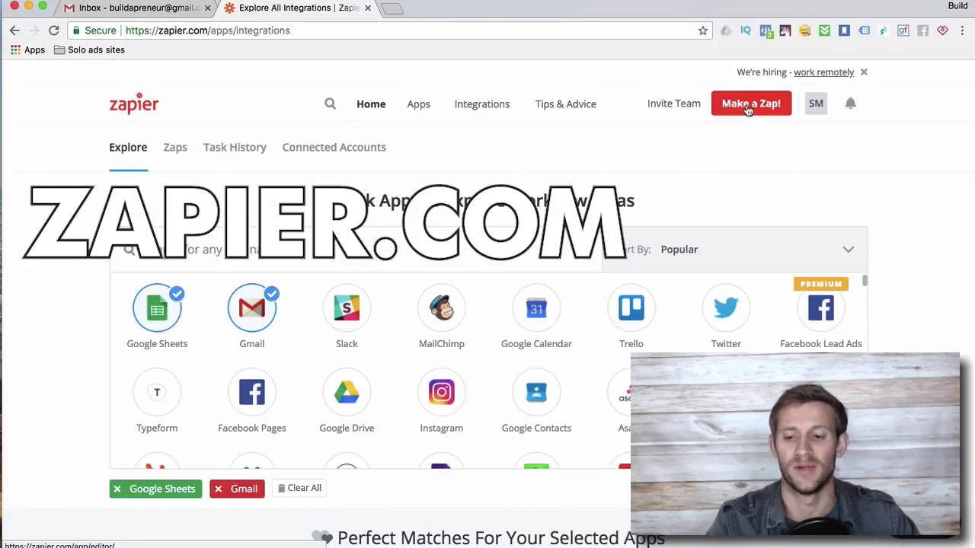
pyautogui.click(749, 109)
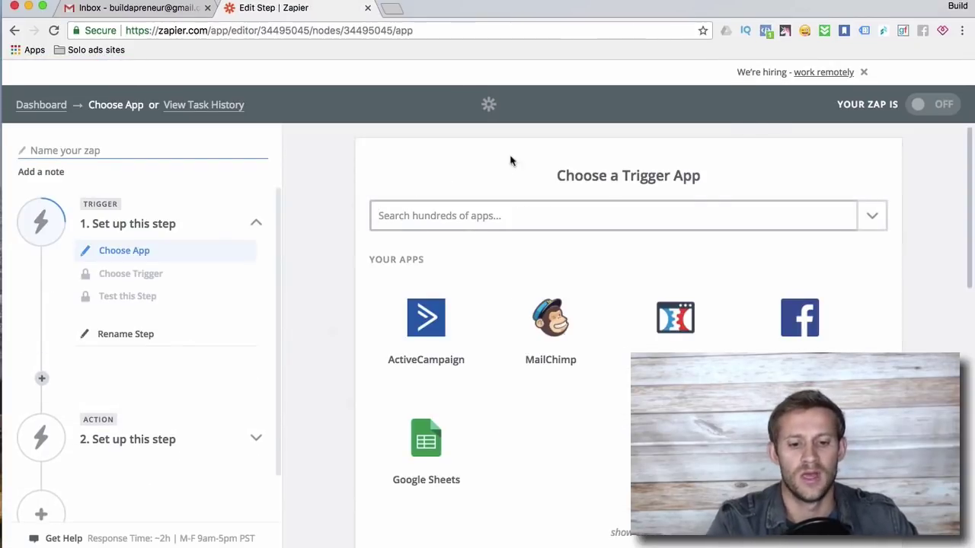
pyautogui.scroll(-1, 178, 300)
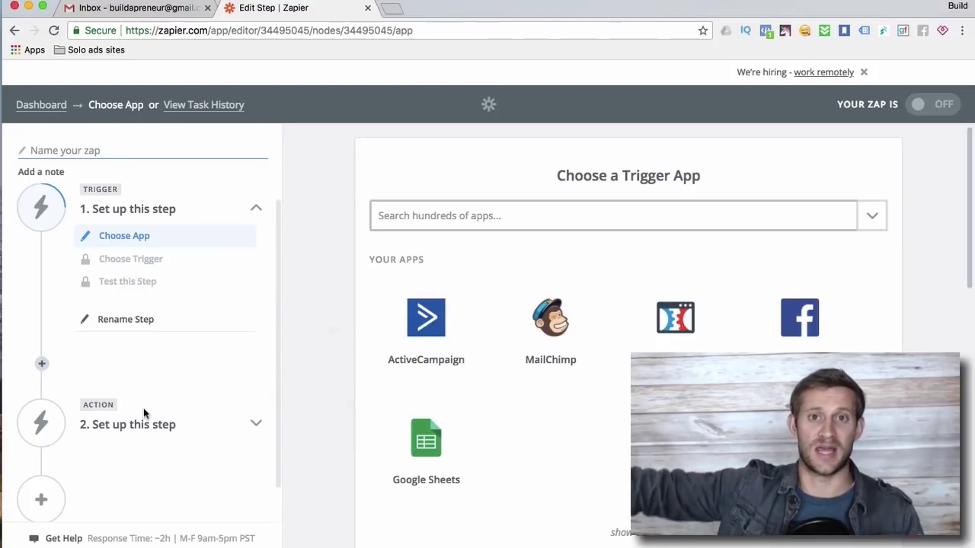
pyautogui.click(415, 449)
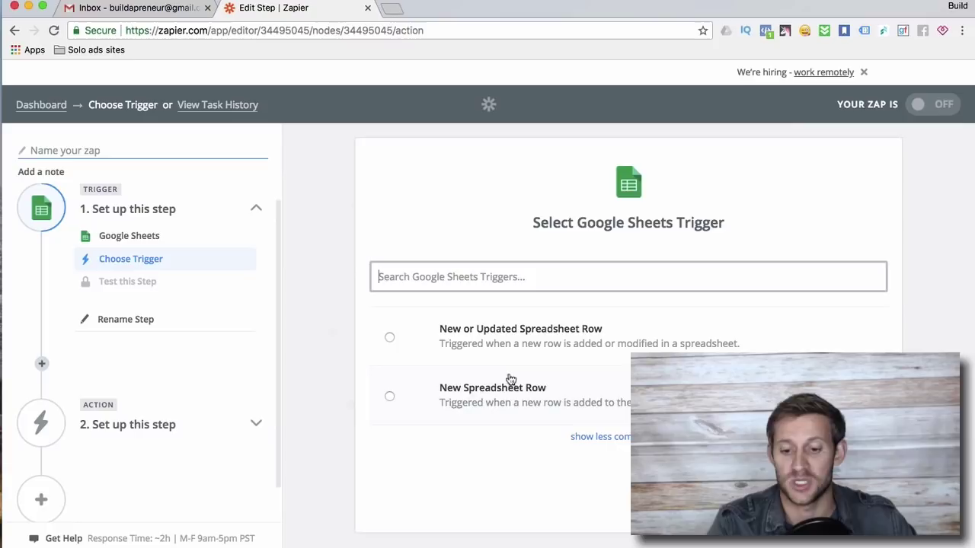
pyautogui.click(474, 385)
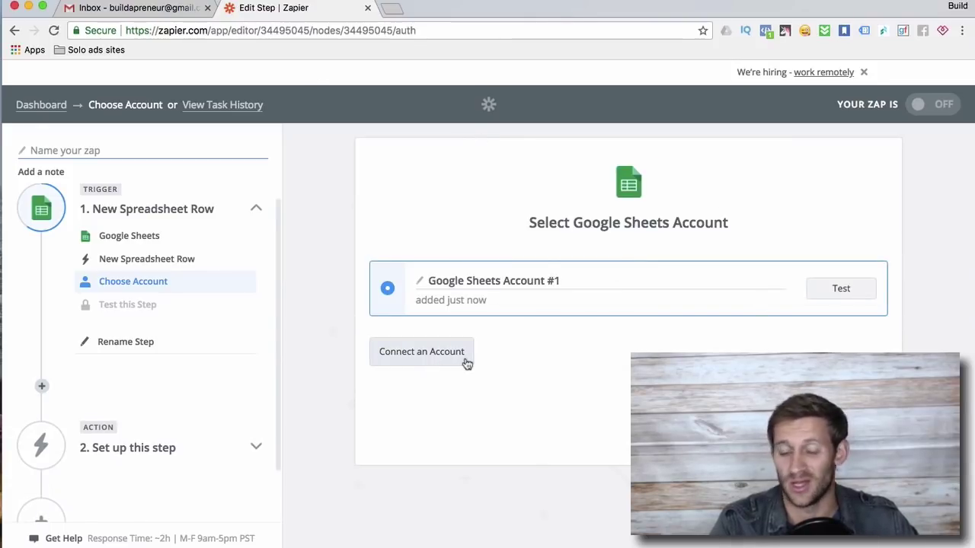
pyautogui.click(841, 434)
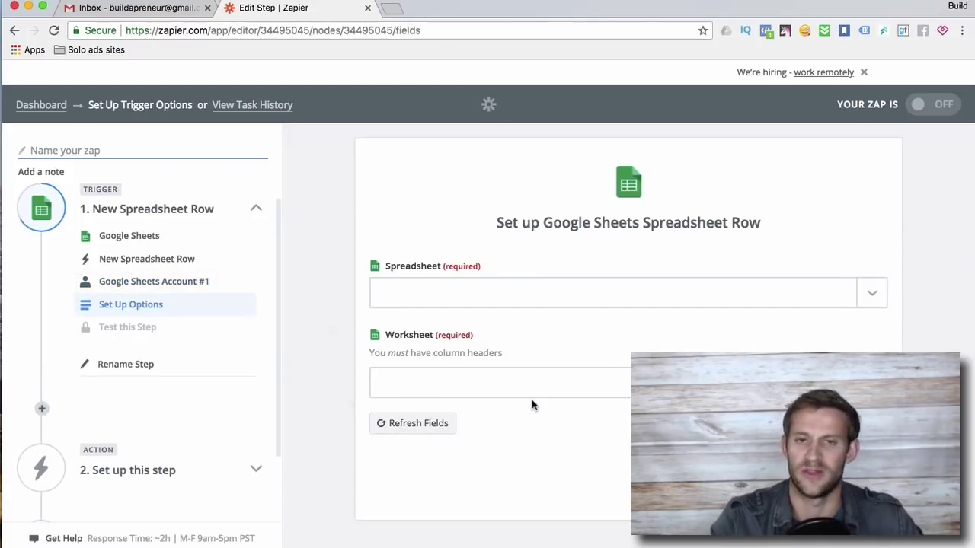
# Set the trigger's spreadsheet to Facebook Group Newsletter Signups and its worksheet to Sheet1
pyautogui.click(499, 297)
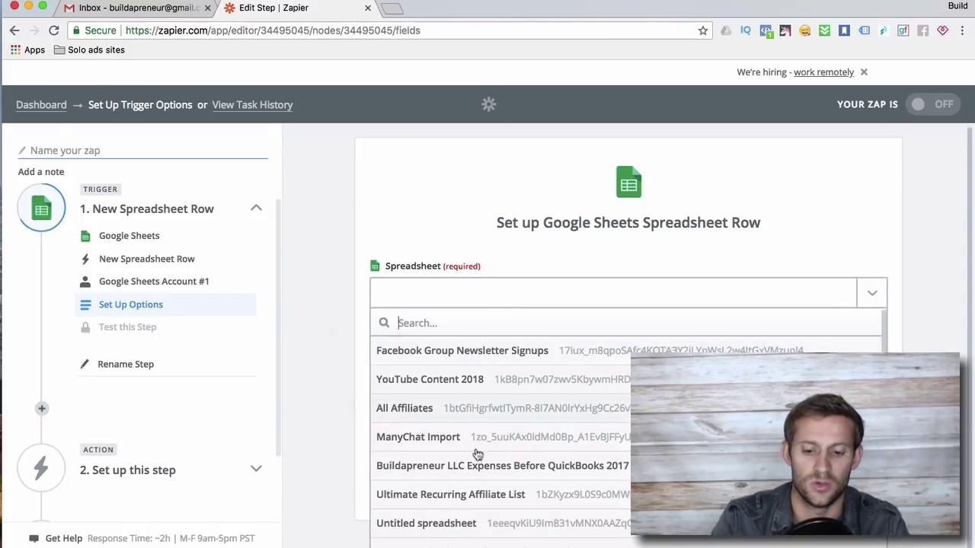
pyautogui.scroll(-10, 476, 461)
pyautogui.scroll(10, 476, 466)
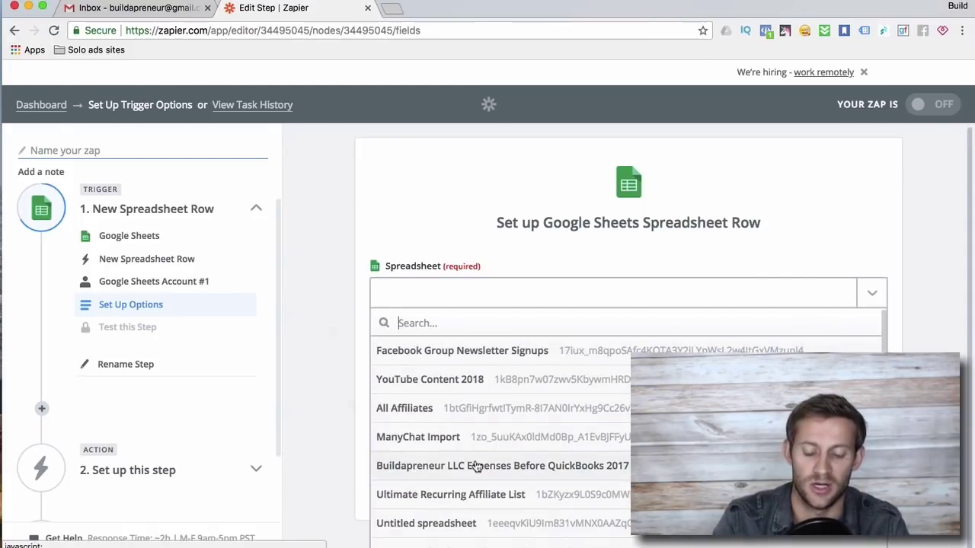
pyautogui.click(520, 354)
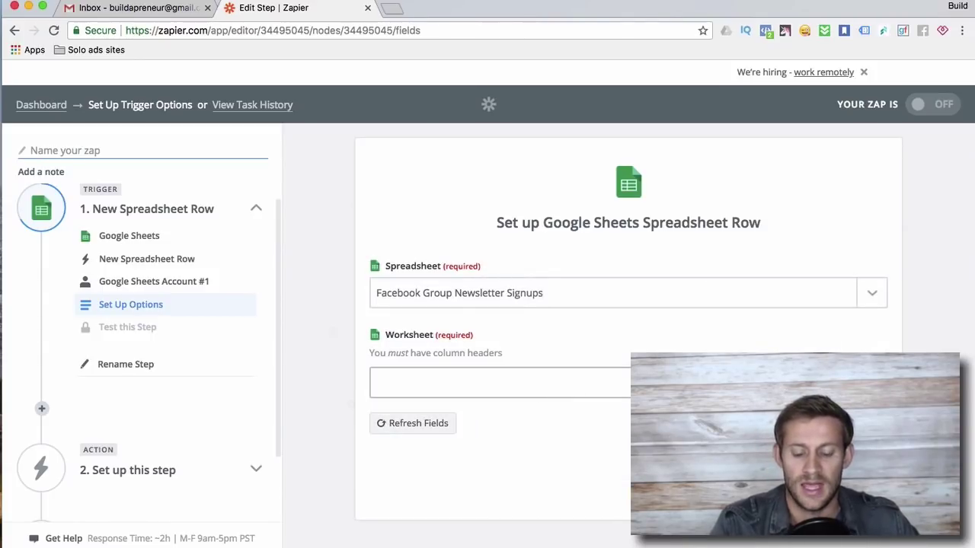
pyautogui.click(872, 382)
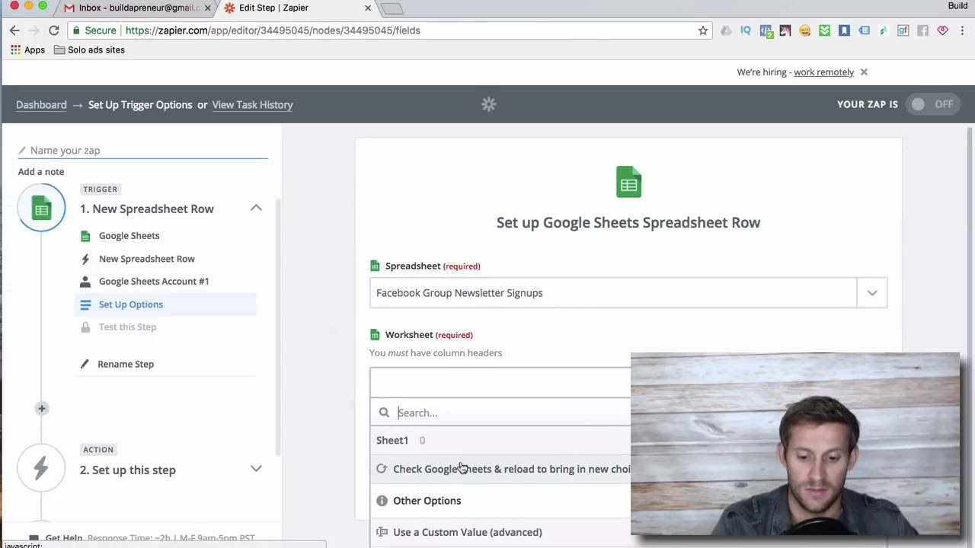
pyautogui.click(431, 450)
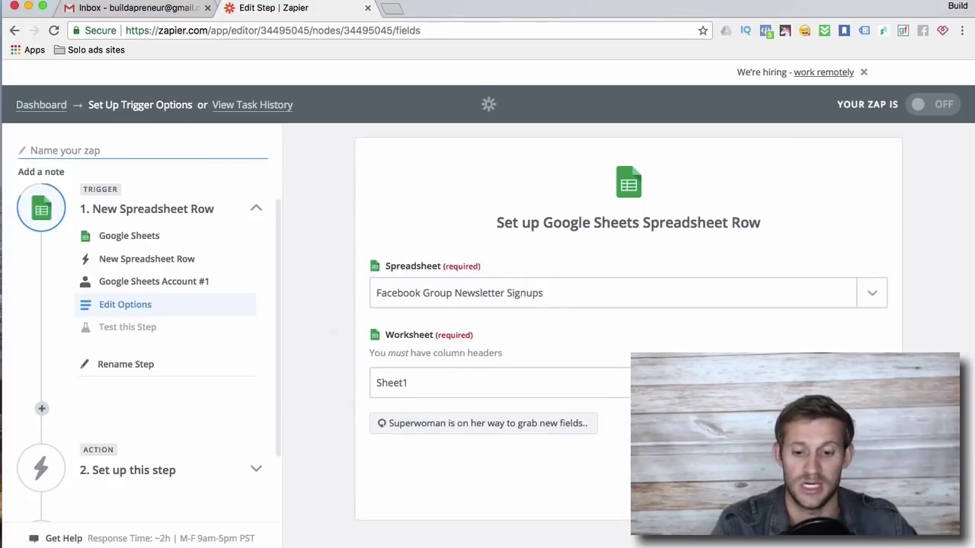
pyautogui.click(853, 491)
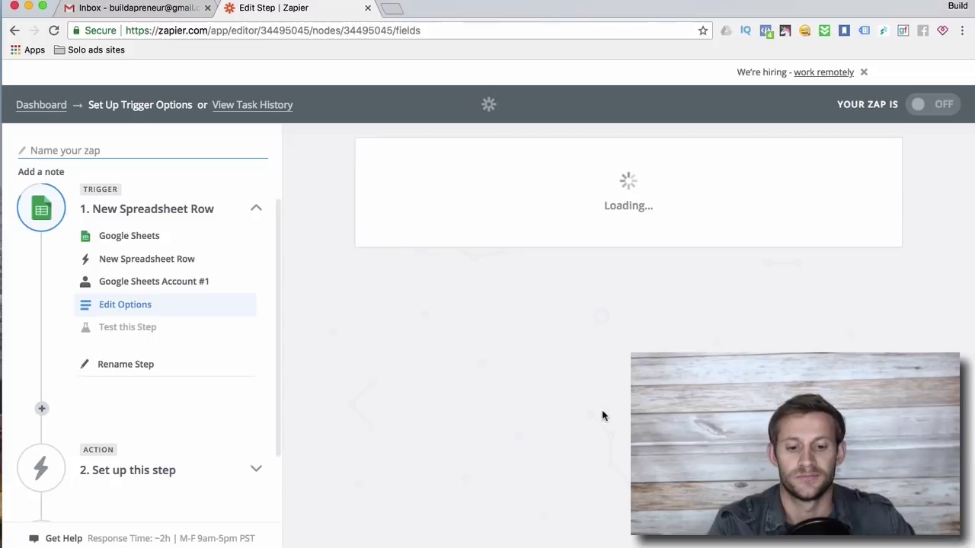
# Test the Google Sheets trigger by fetching an existing row and continue to the action setup
pyautogui.scroll(-3, 497, 412)
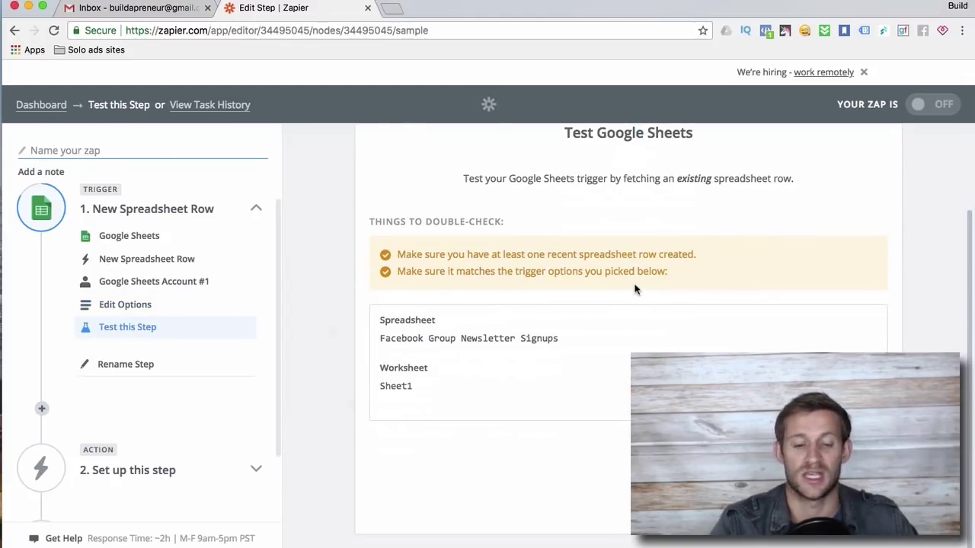
pyautogui.click(621, 461)
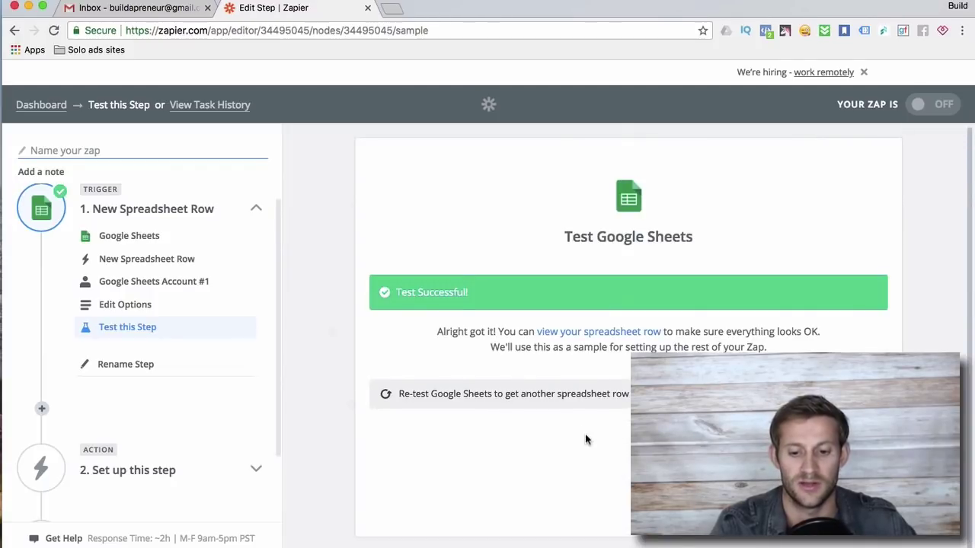
pyautogui.click(845, 434)
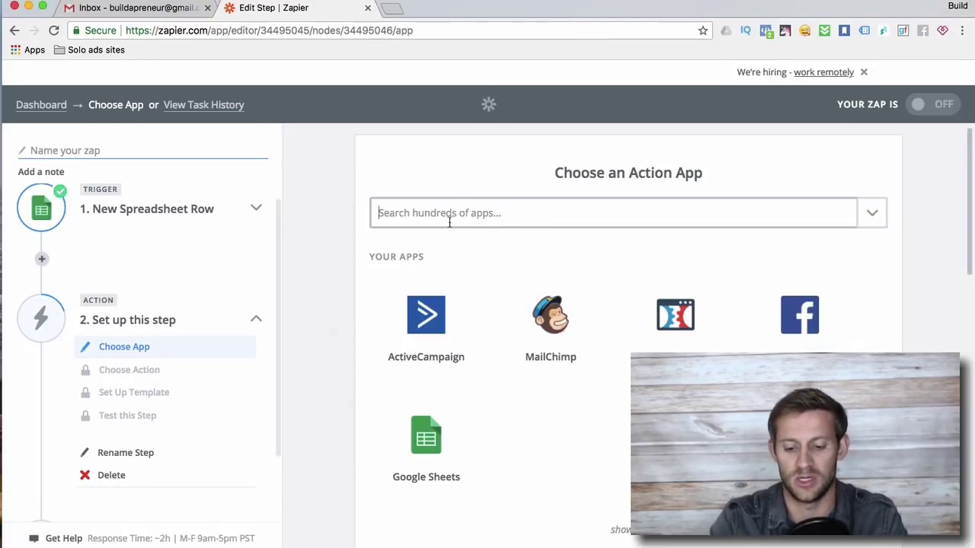
# Choose Gmail as the action app with Send Email as its action
pyautogui.write('gmail')
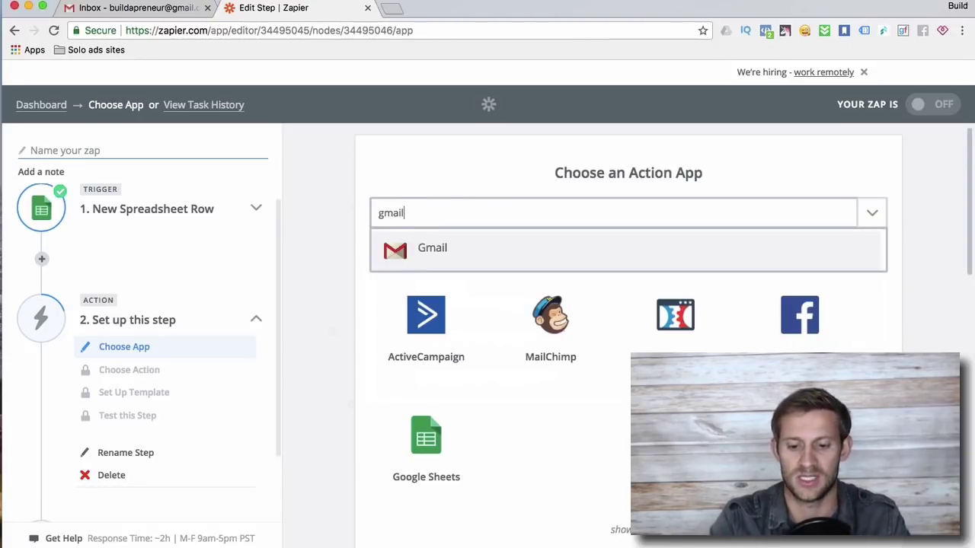
pyautogui.click(431, 257)
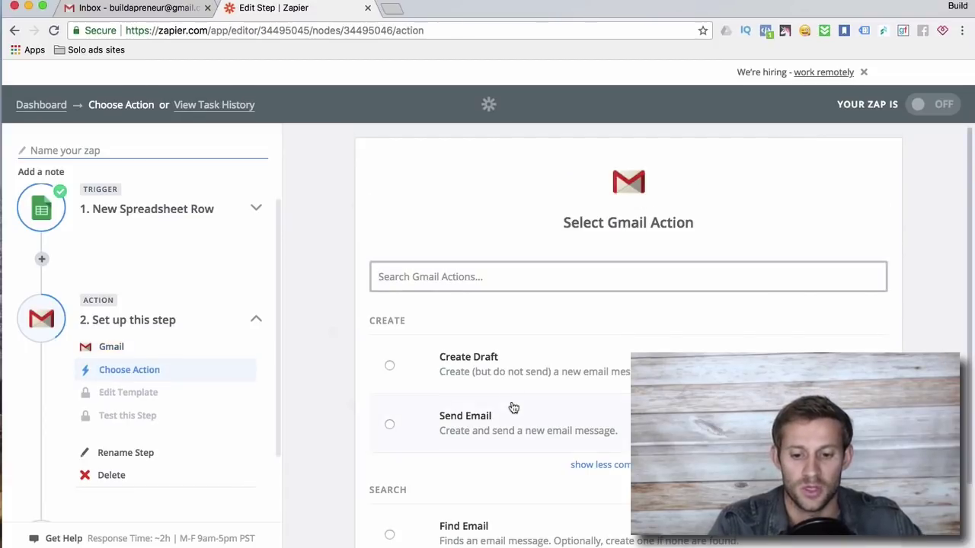
pyautogui.scroll(-2, 533, 354)
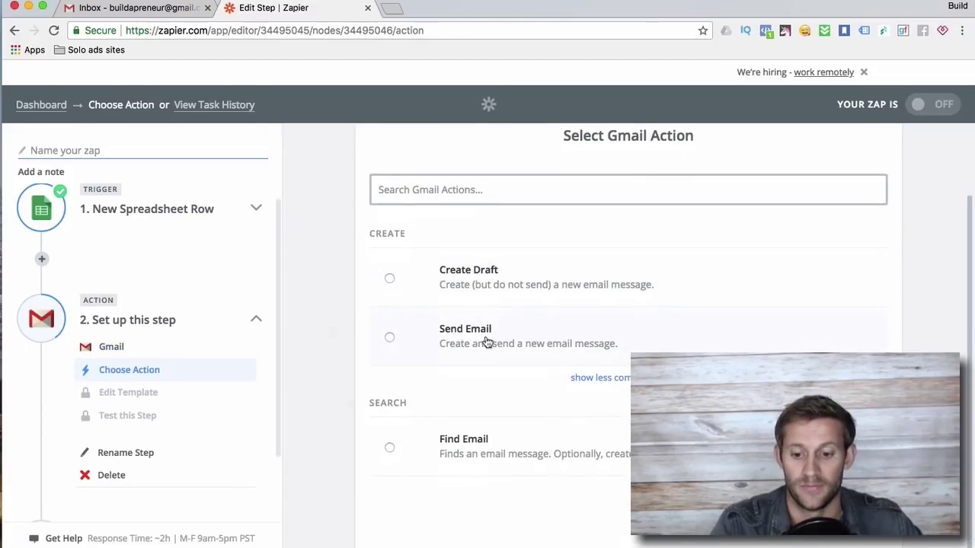
pyautogui.click(487, 343)
pyautogui.scroll(-1, 487, 343)
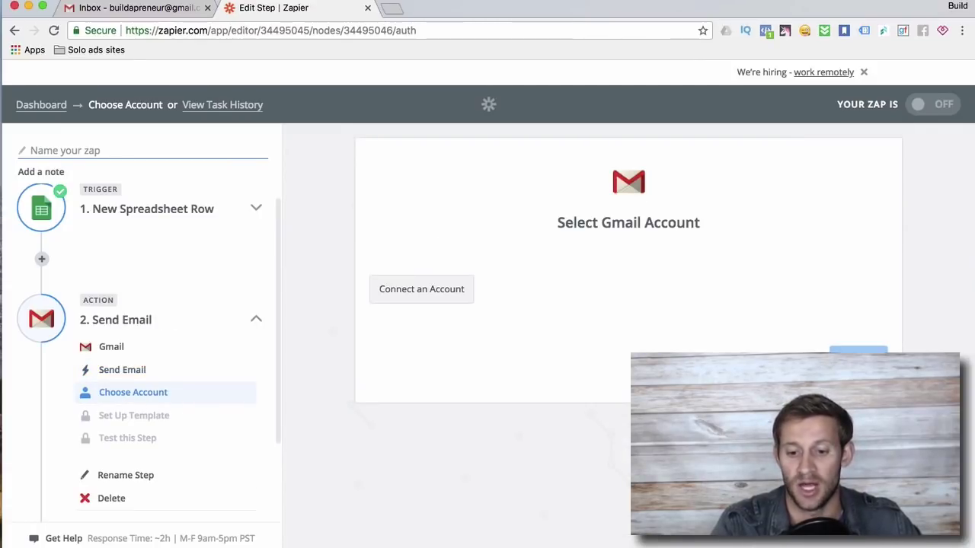
# Connect a Gmail account by signing in with Google and continue to the Send Email template
pyautogui.click(462, 286)
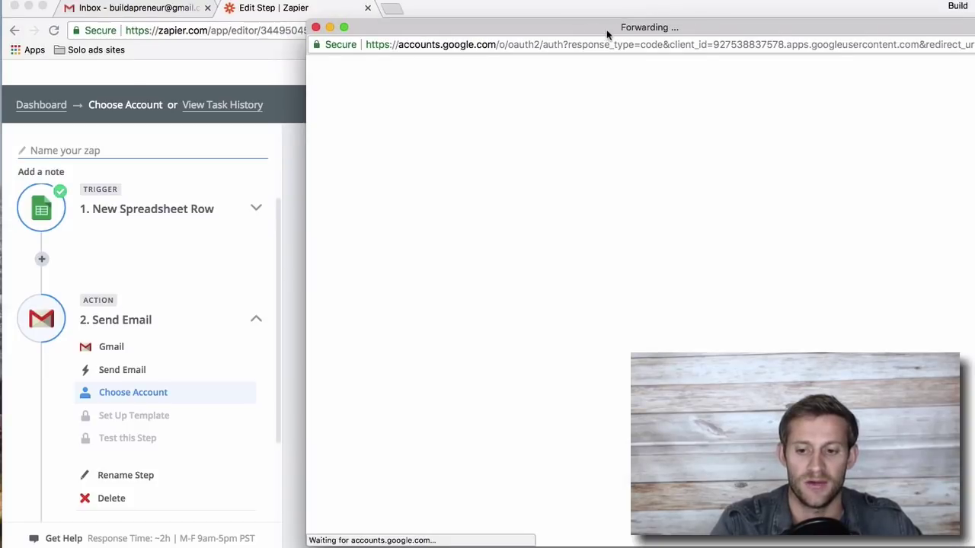
pyautogui.moveTo(607, 29); pyautogui.dragTo(552, 34)
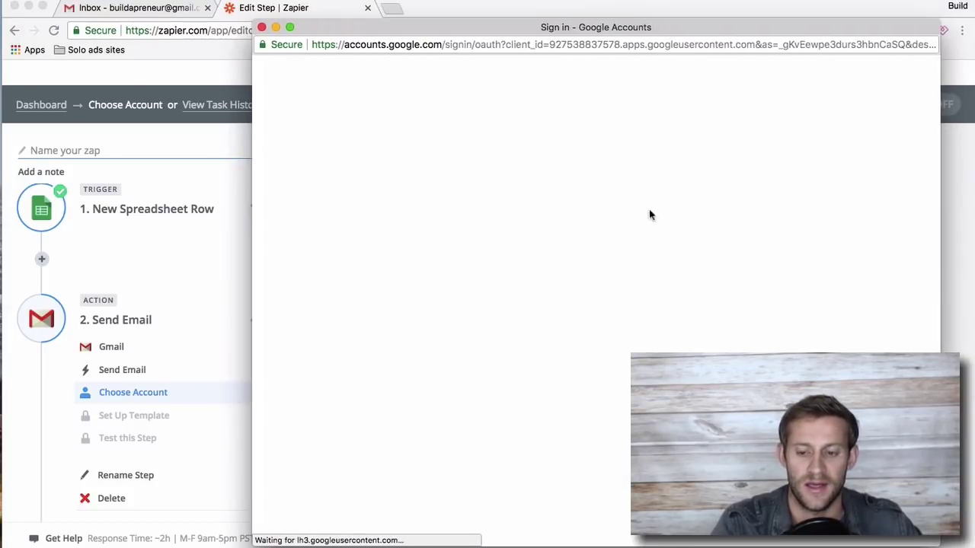
pyautogui.click(593, 266)
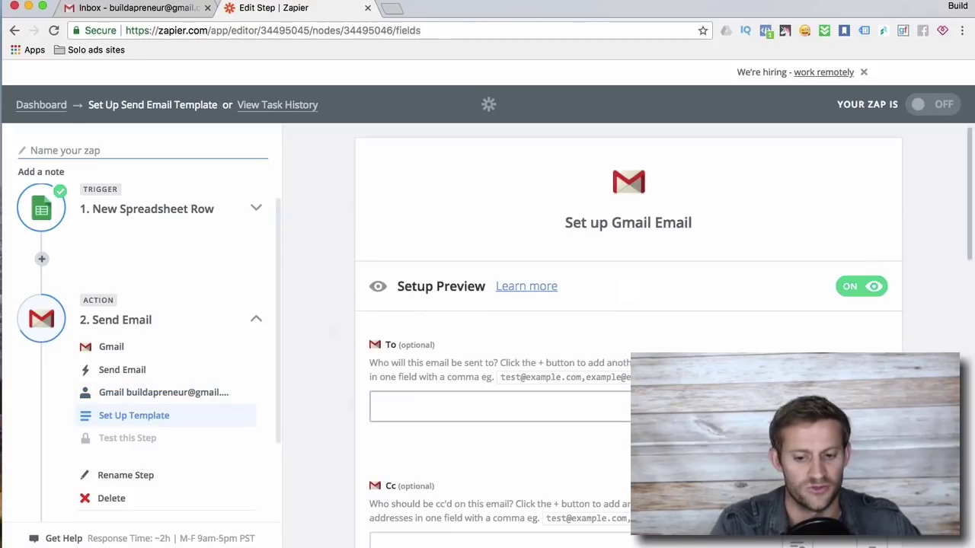
# Fill the email's To field with the Email value from the New Spreadsheet Row step
pyautogui.scroll(-2, 523, 356)
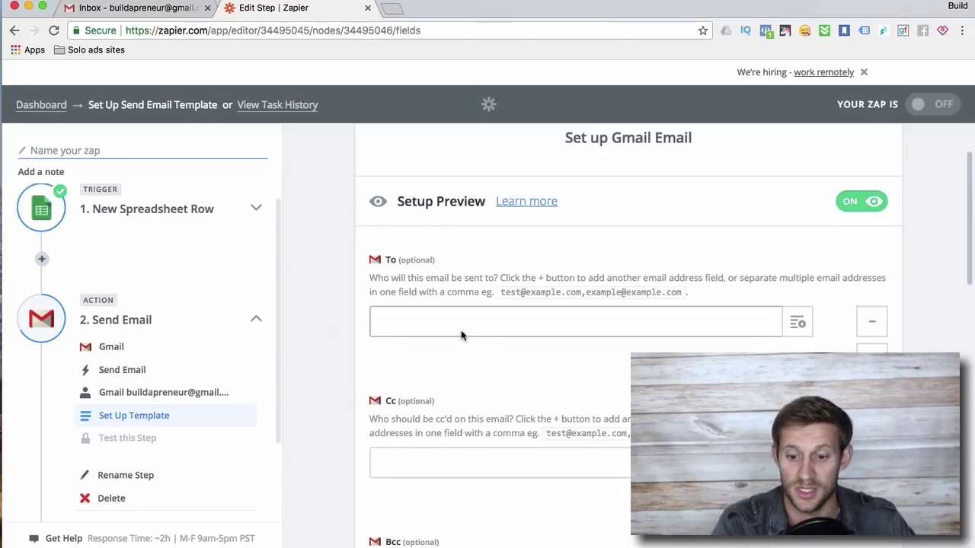
pyautogui.click(507, 326)
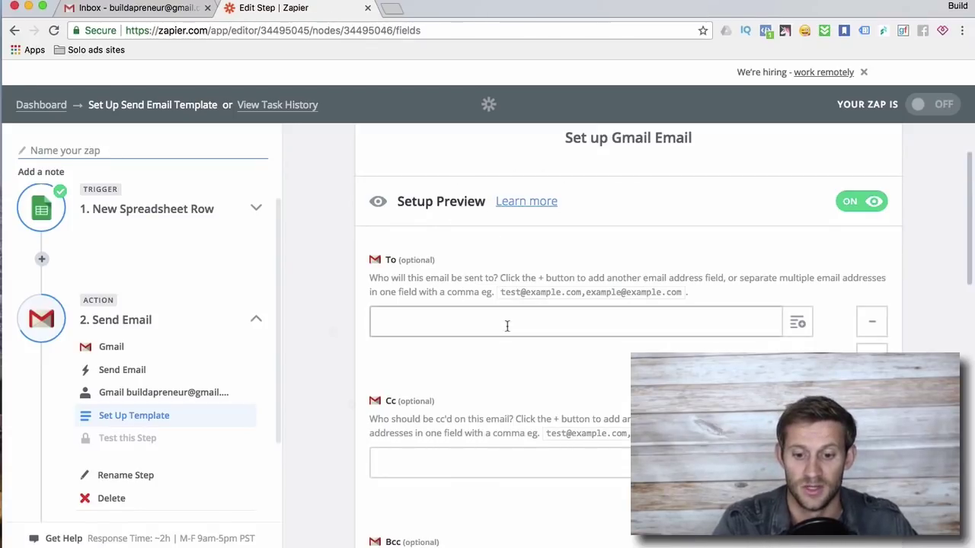
pyautogui.click(790, 324)
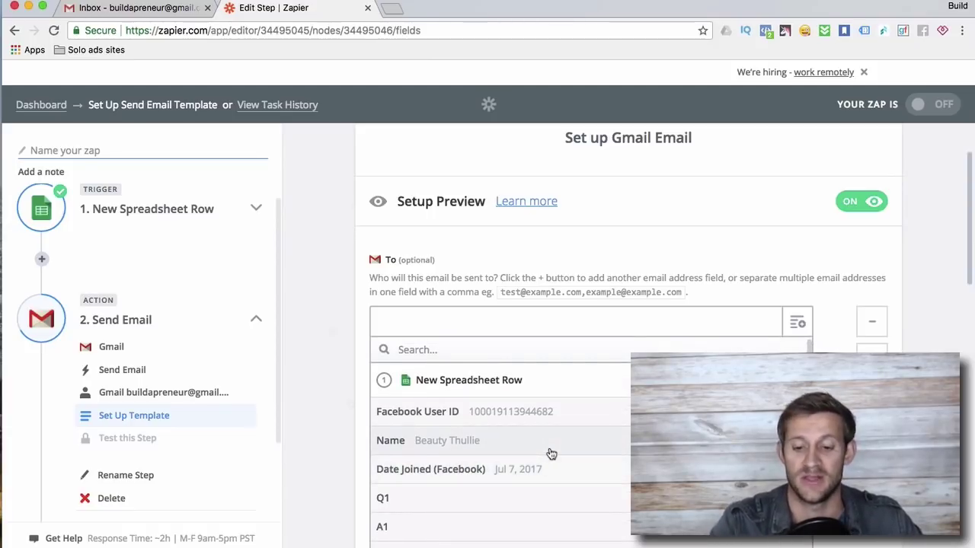
pyautogui.scroll(-5, 551, 454)
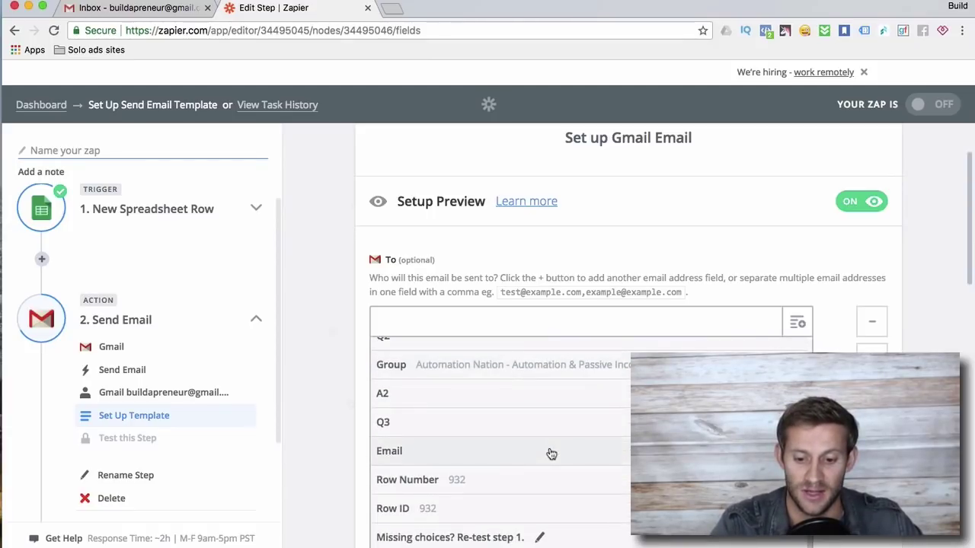
pyautogui.scroll(5, 552, 454)
pyautogui.scroll(-5, 583, 452)
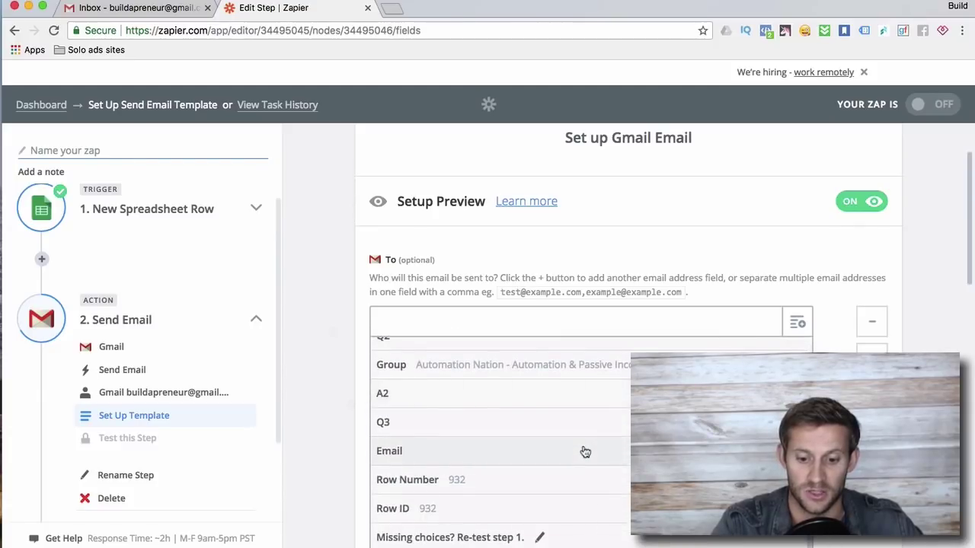
pyautogui.click(389, 450)
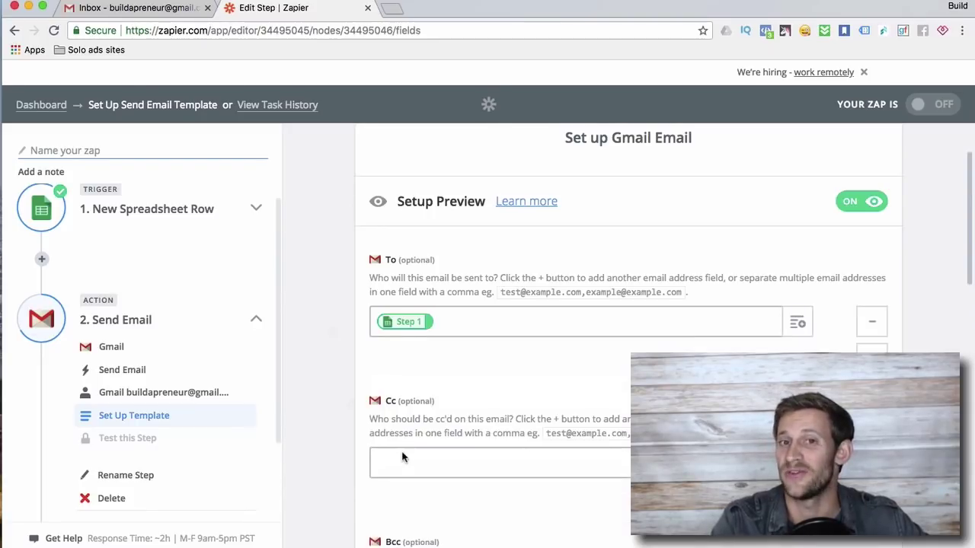
# Set the From address to the connected Gmail address and enter the sender's first name as From Name
pyautogui.click(449, 460)
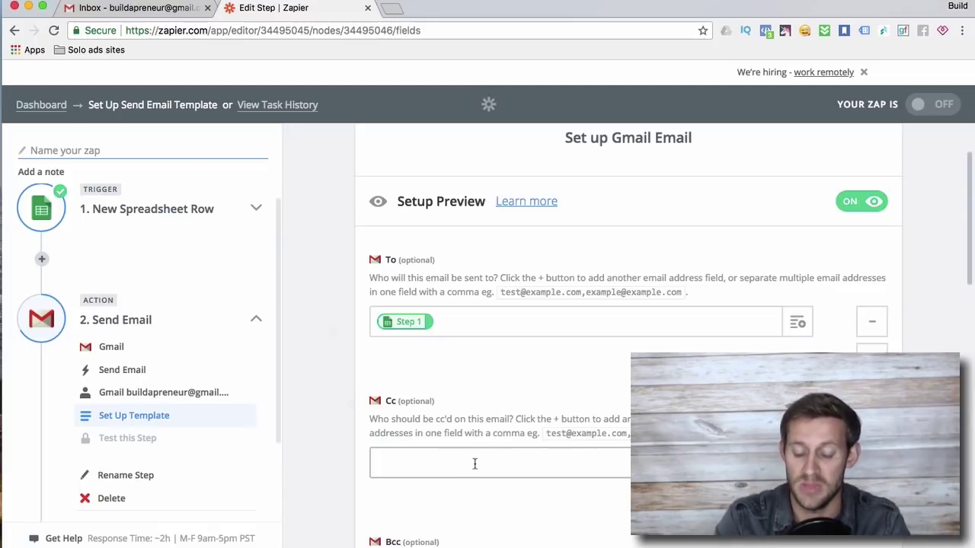
pyautogui.scroll(-8, 474, 463)
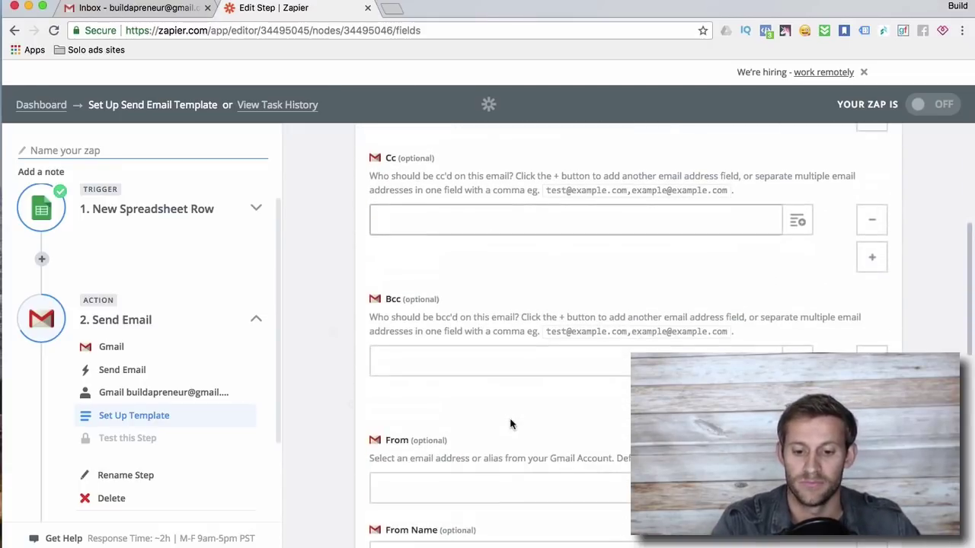
pyautogui.scroll(-2, 458, 395)
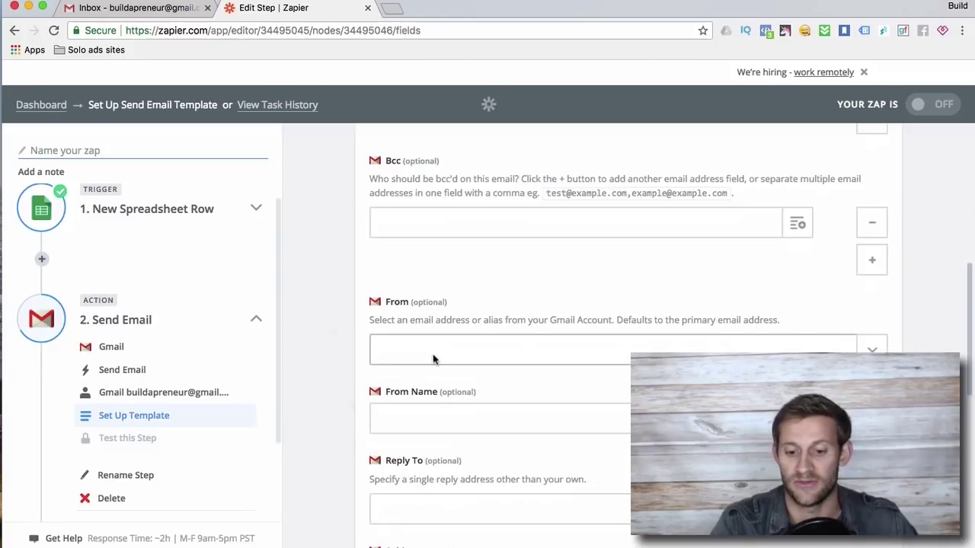
pyautogui.click(433, 371)
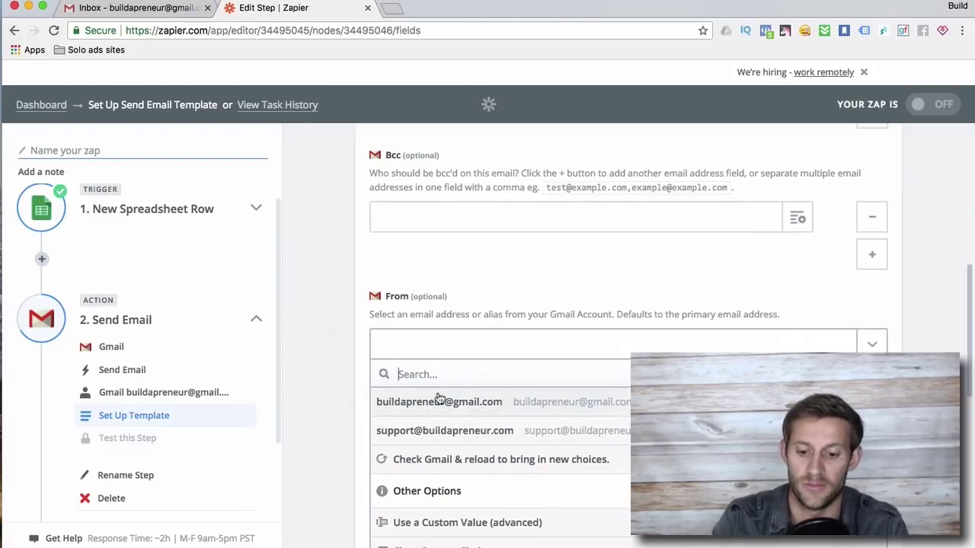
pyautogui.click(438, 398)
pyautogui.click(459, 320)
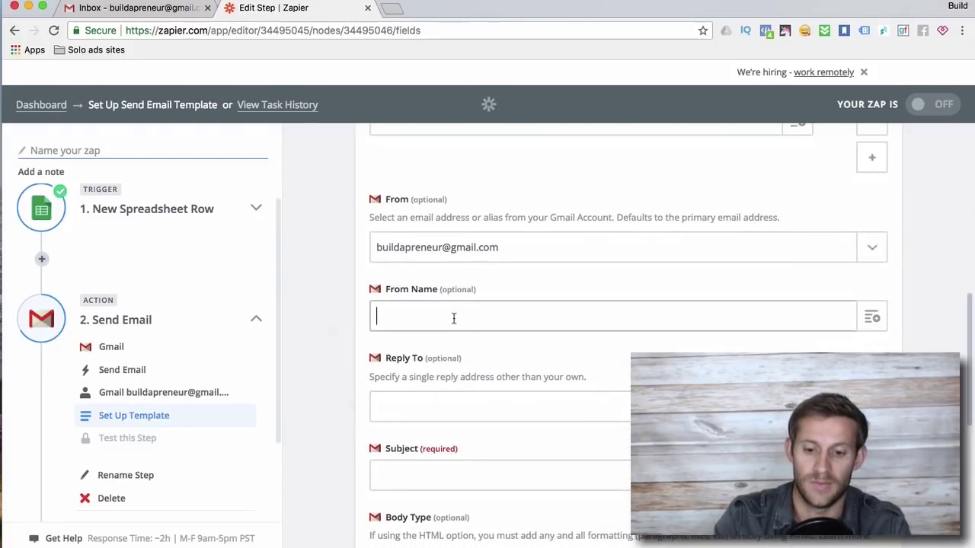
pyautogui.write('Spencer')
# Set the email's subject to "Welcome aboard"
pyautogui.scroll(-5, 448, 293)
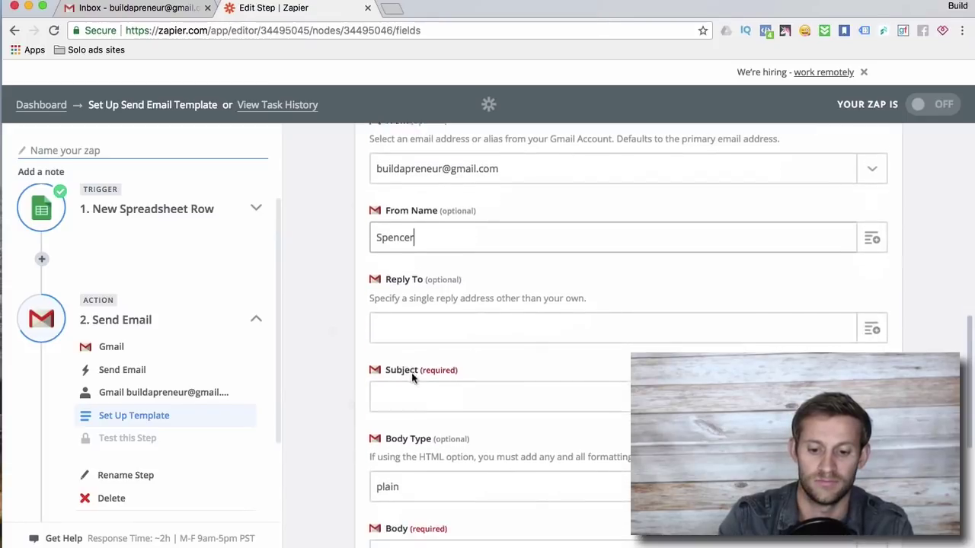
pyautogui.click(443, 292)
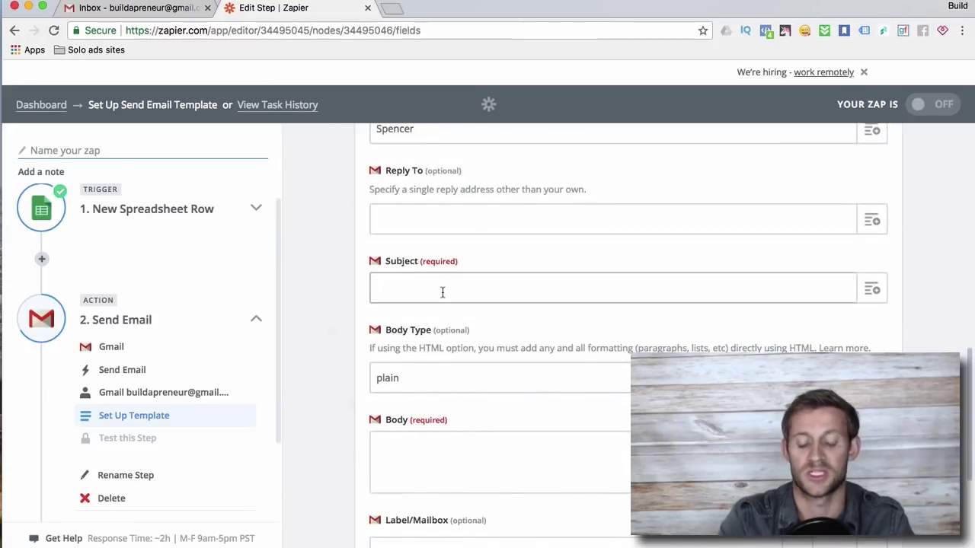
pyautogui.write('Welcome aboard')
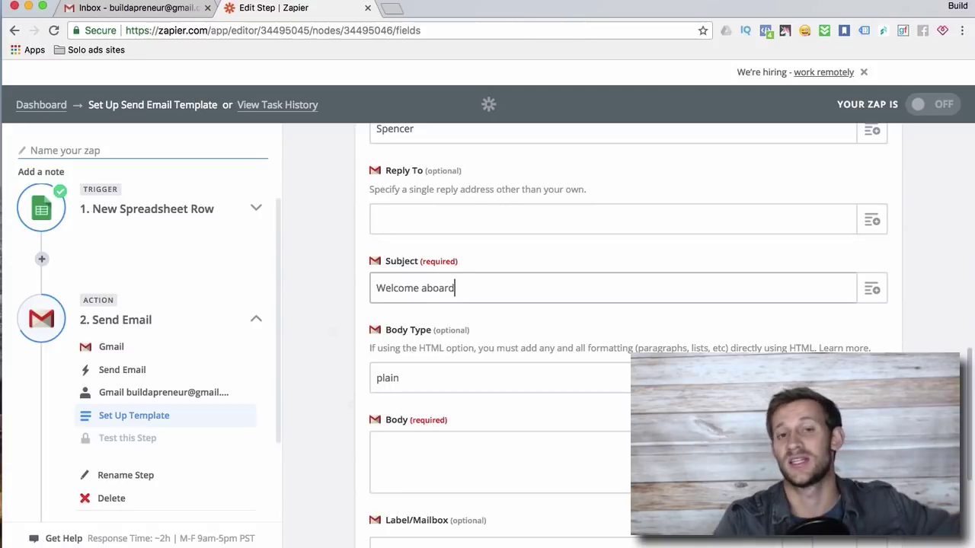
# Write the email body as "Hey", the Name value from the New Spreadsheet Row step, and ", thanks for expressing interest."
pyautogui.scroll(-2, 517, 288)
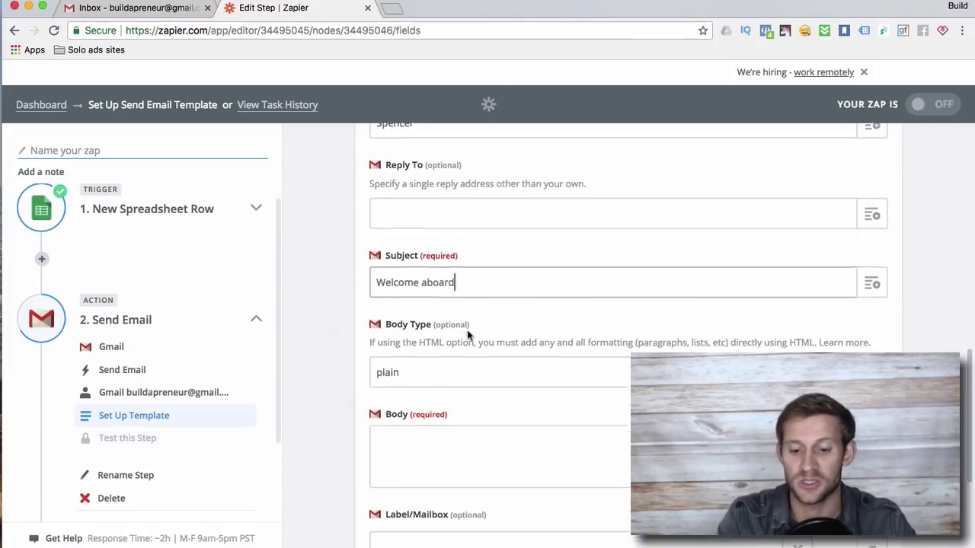
pyautogui.click(402, 368)
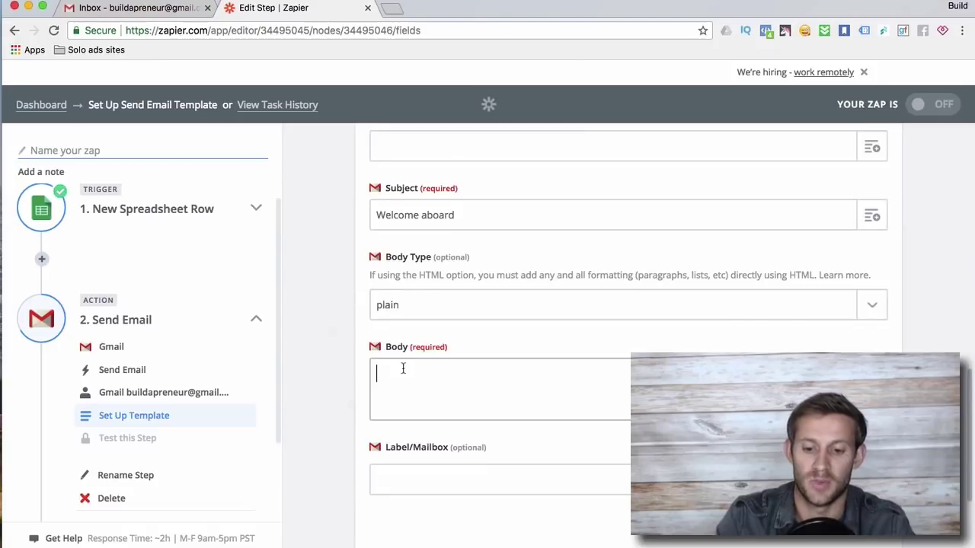
pyautogui.write('Hey')
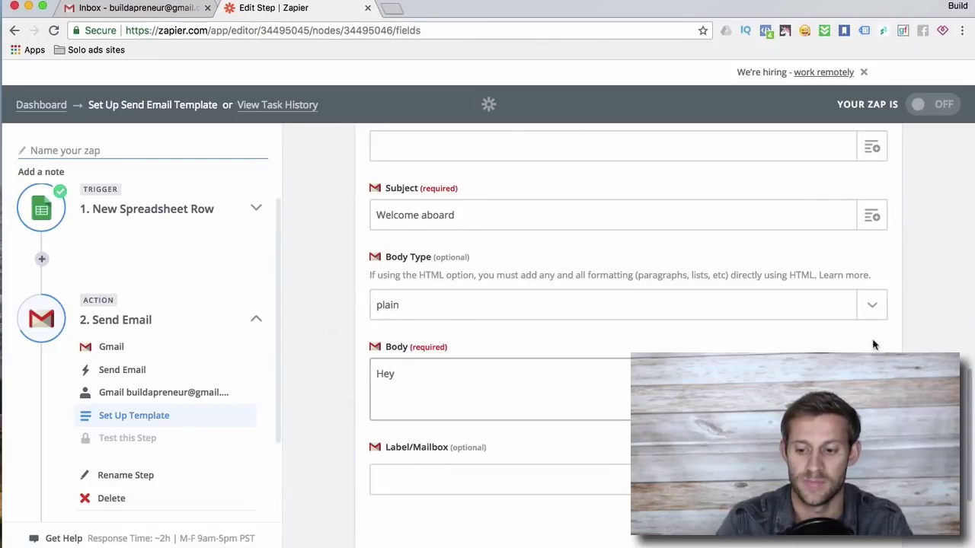
pyautogui.click(872, 374)
pyautogui.scroll(-2, 628, 343)
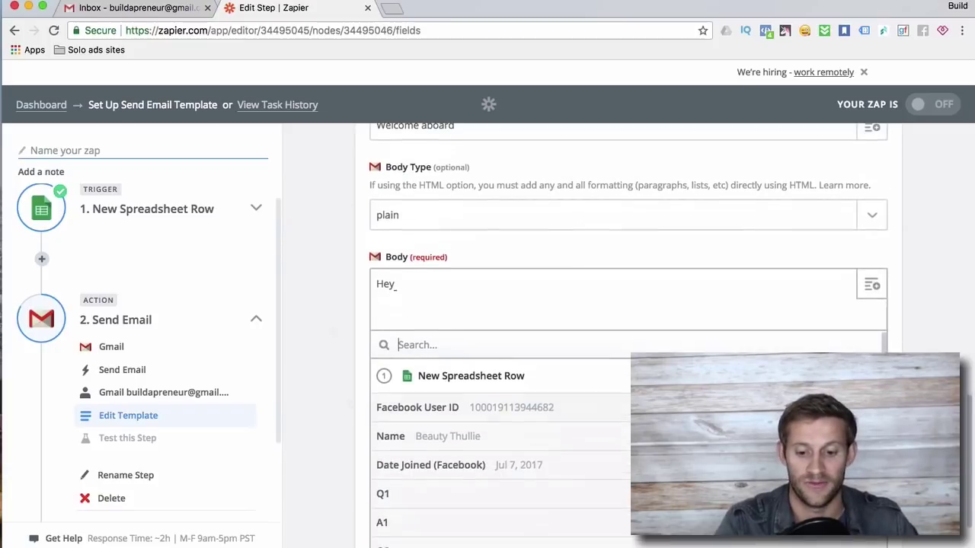
pyautogui.click(445, 440)
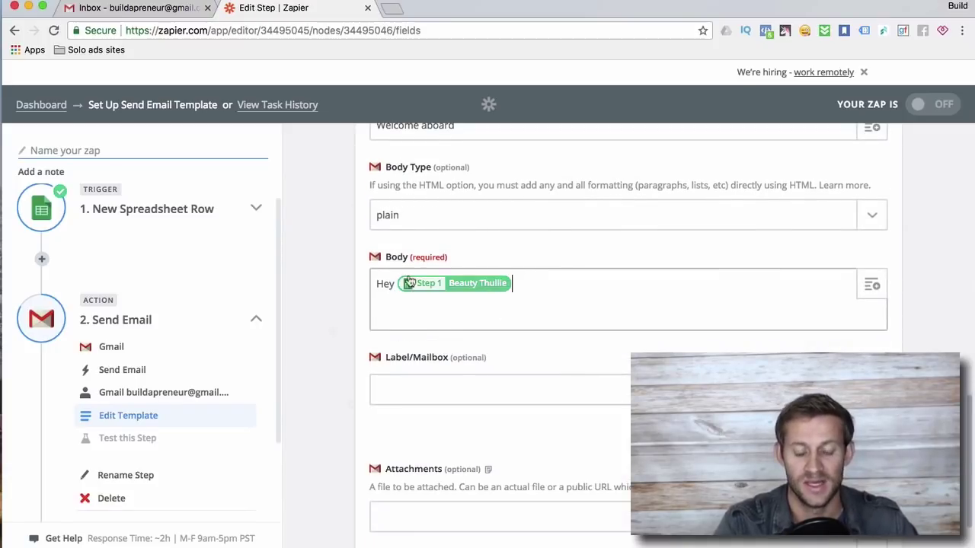
pyautogui.write(',')
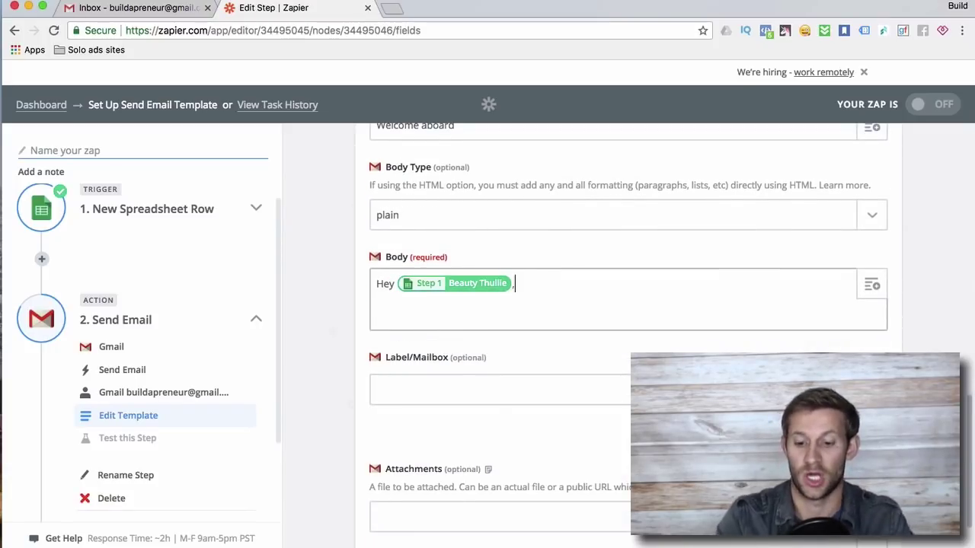
pyautogui.write(' thanks for')
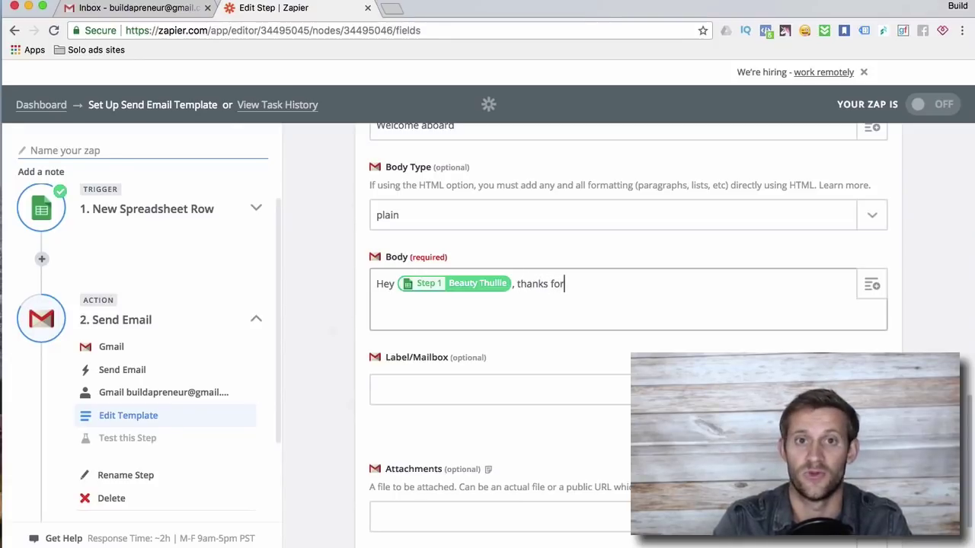
pyautogui.write(' expressing interest.')
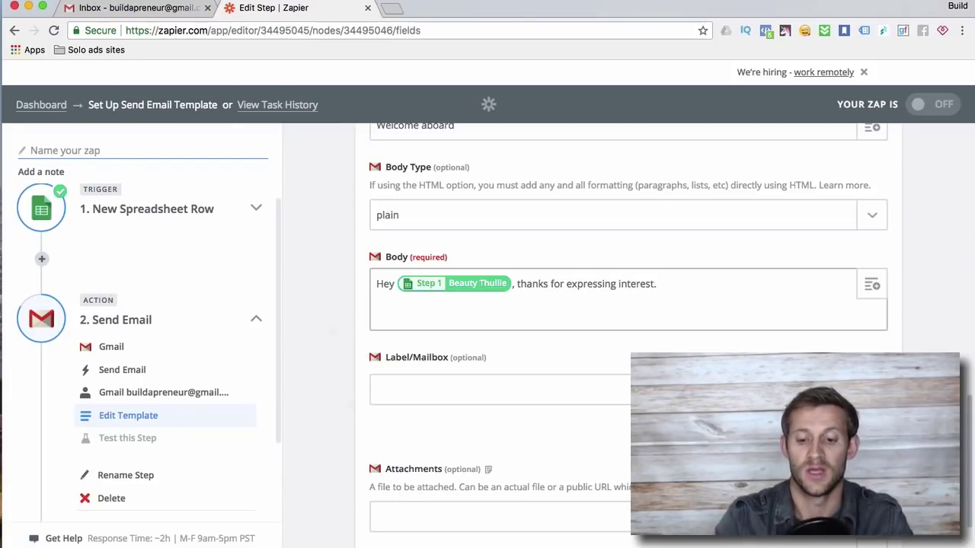
# Leave the email's label and attachments empty and continue past the Send Email template to finish the action's setup
pyautogui.scroll(-2, 505, 337)
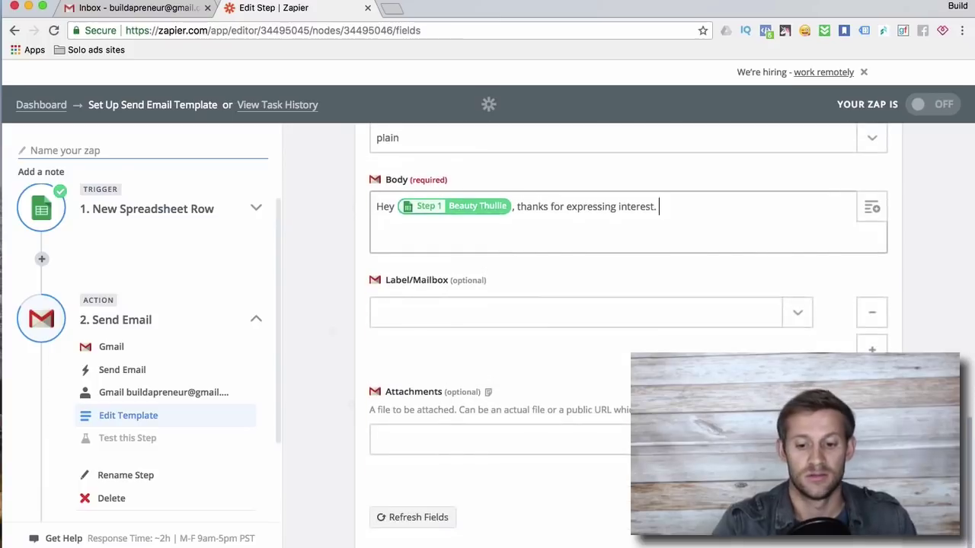
pyautogui.scroll(-1, 692, 199)
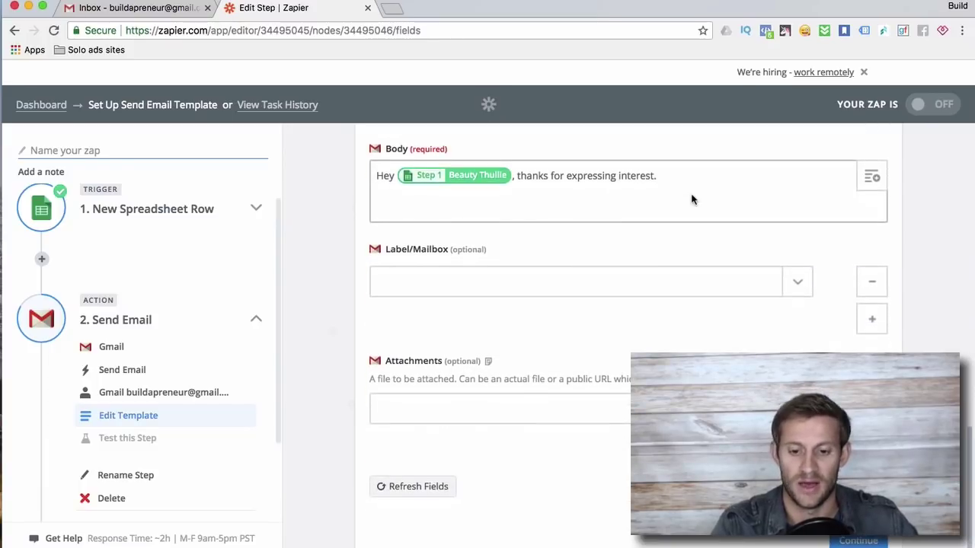
pyautogui.scroll(-2, 457, 303)
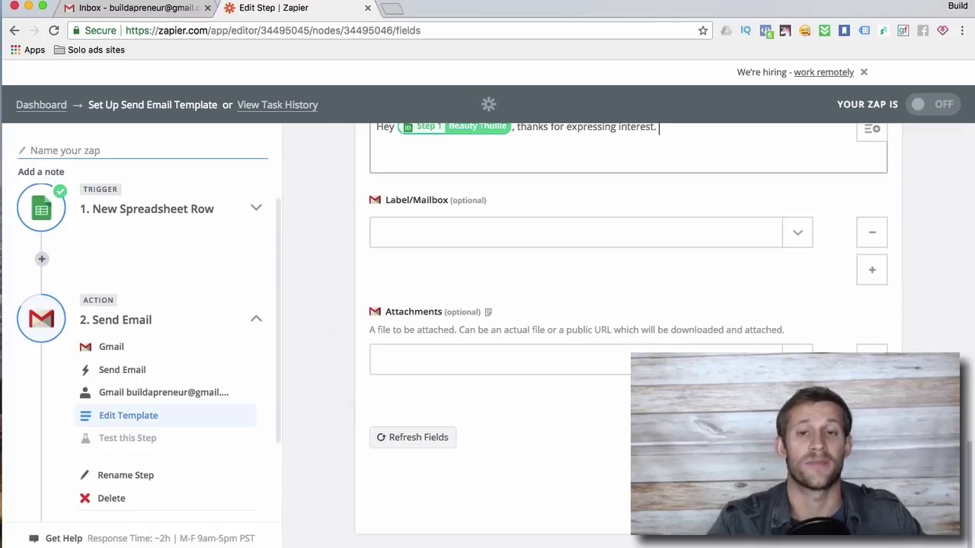
pyautogui.click(853, 437)
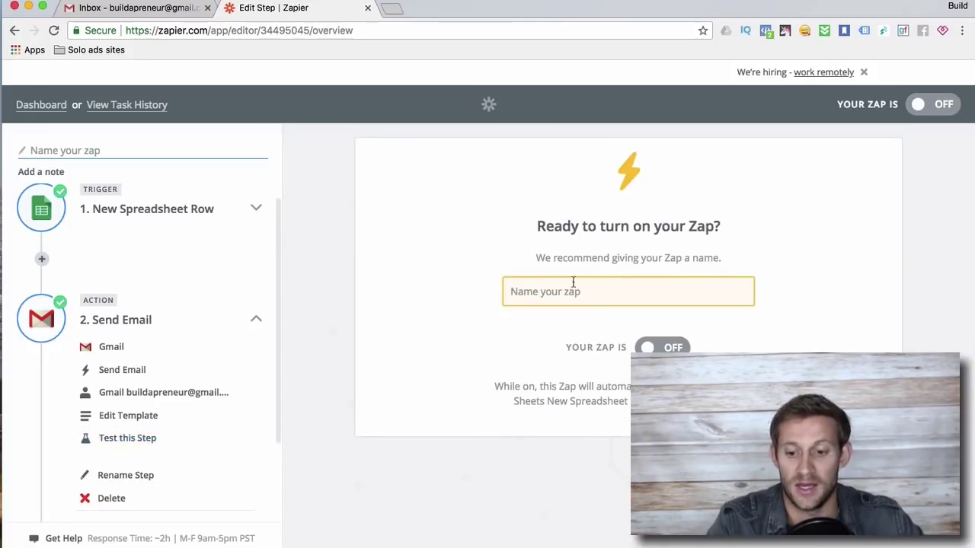
# Name the zap "Sheet to Gmail"
pyautogui.click(578, 292)
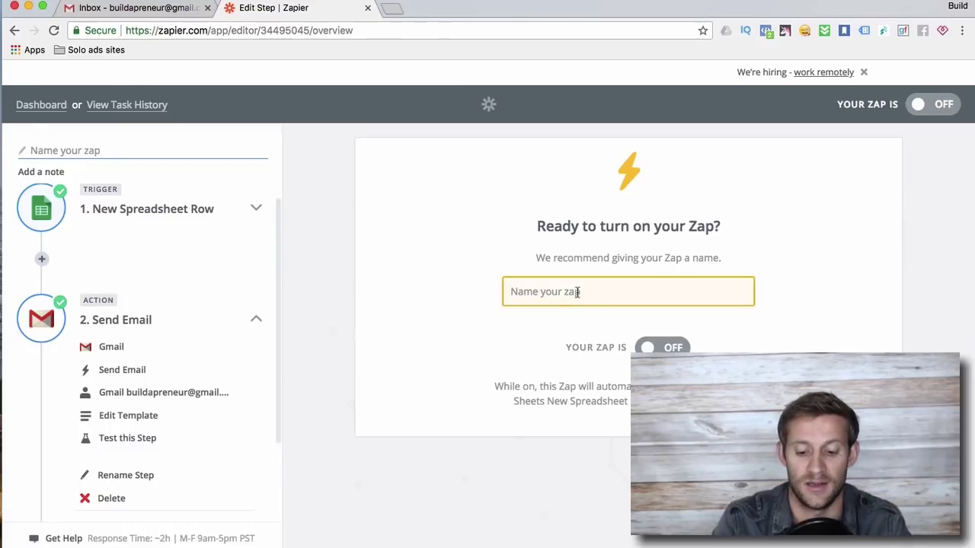
pyautogui.write('She')
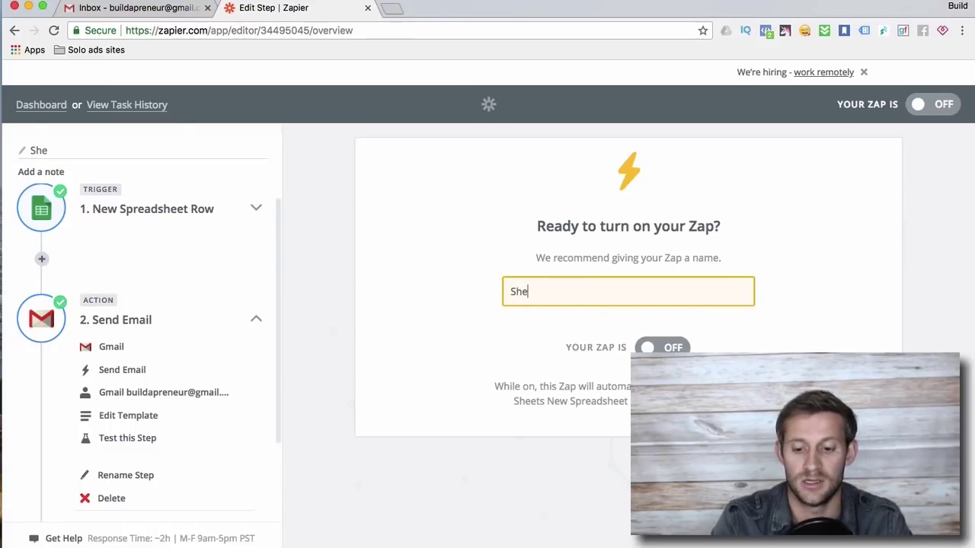
pyautogui.write('et to Response')
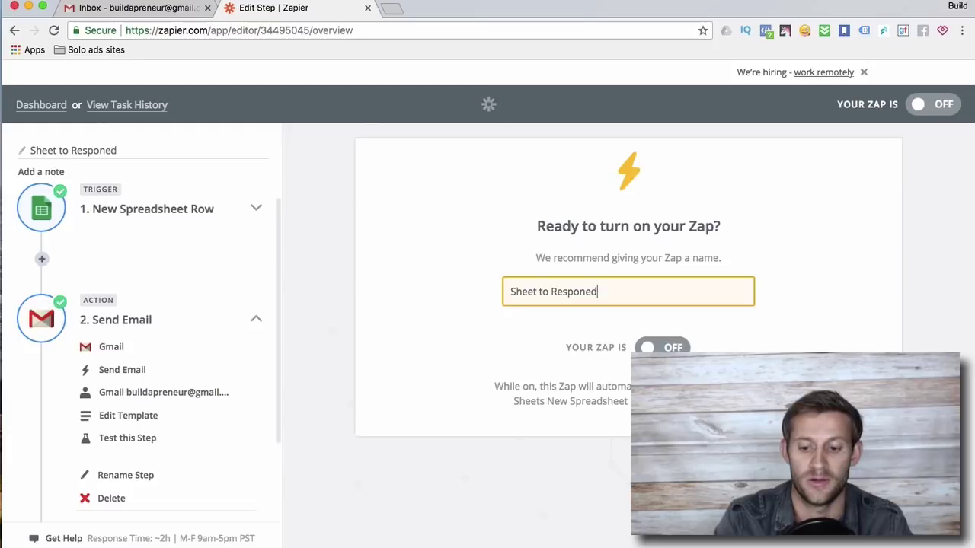
pyautogui.press('BackSpace')
pyautogui.press('BackSpace')
pyautogui.press('BackSpace')
pyautogui.press('BackSpace')
pyautogui.press('BackSpace')
pyautogui.press('BackSpace')
pyautogui.press('BackSpace')
pyautogui.press('BackSpace')
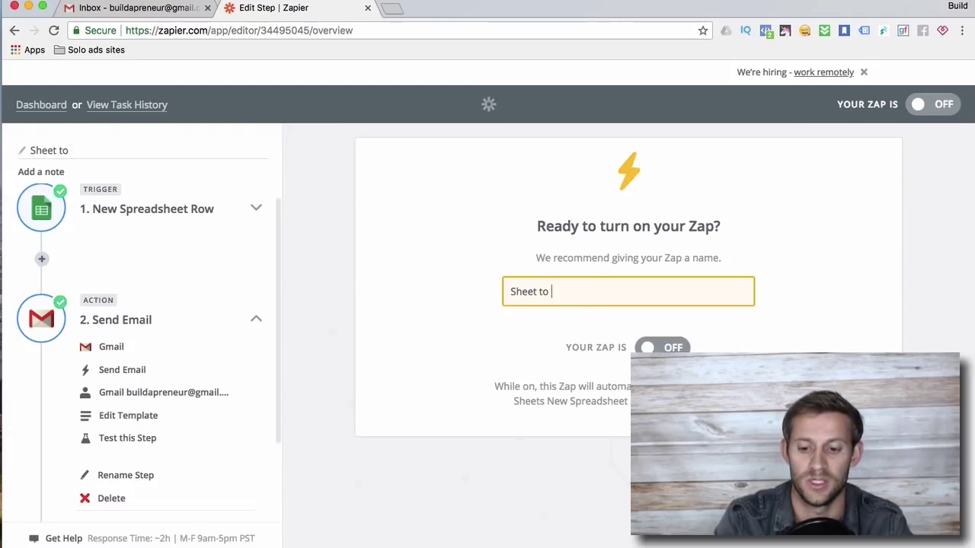
pyautogui.write('Gmail')
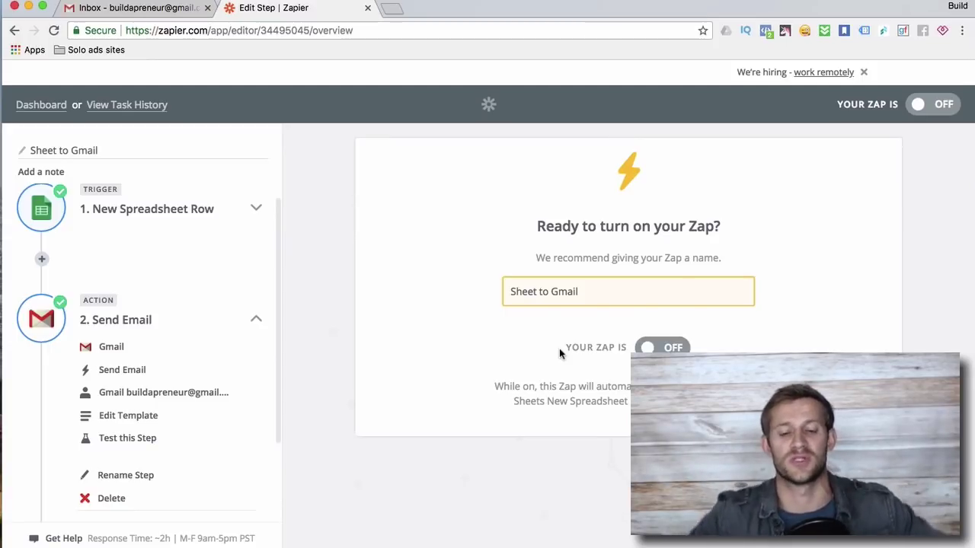
# Review the New Spreadsheet Row trigger's app, event, account and spreadsheet options, plus the Send Email action's list of settings
pyautogui.click(116, 215)
pyautogui.click(141, 238)
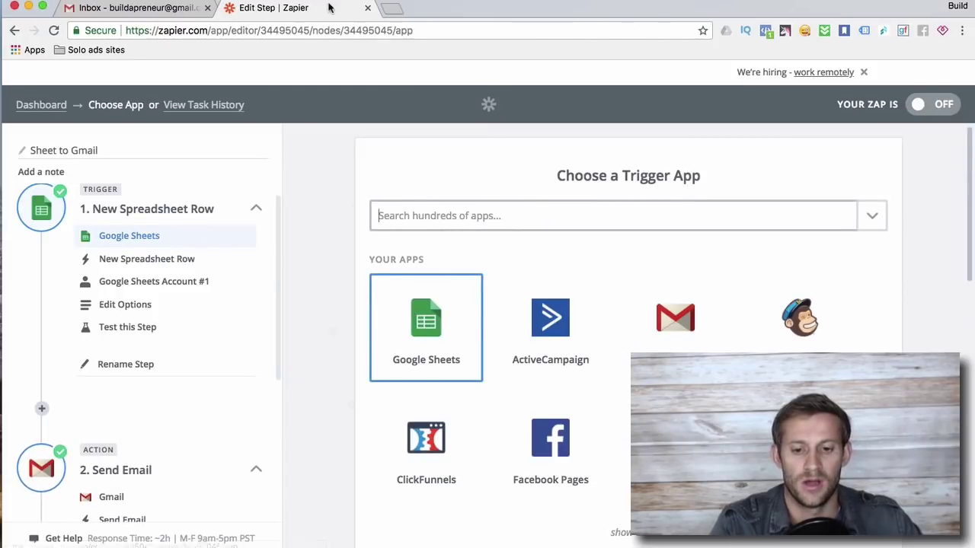
pyautogui.click(157, 259)
pyautogui.click(161, 283)
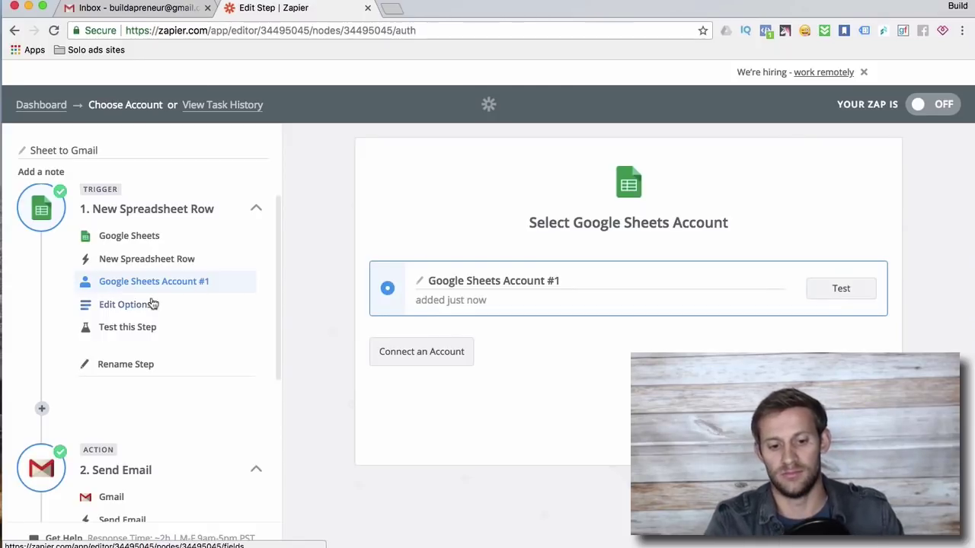
pyautogui.click(151, 304)
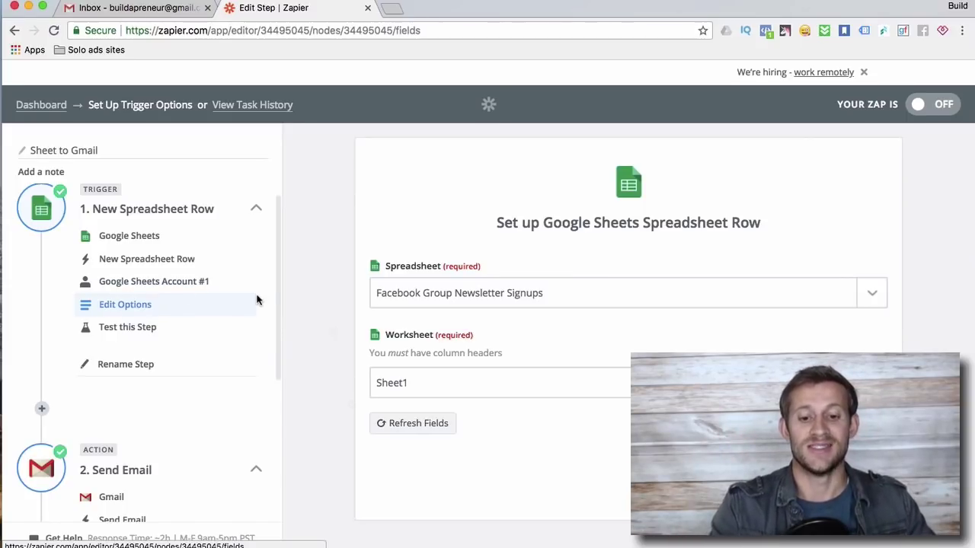
pyautogui.scroll(-1, 168, 320)
pyautogui.scroll(-2, 185, 434)
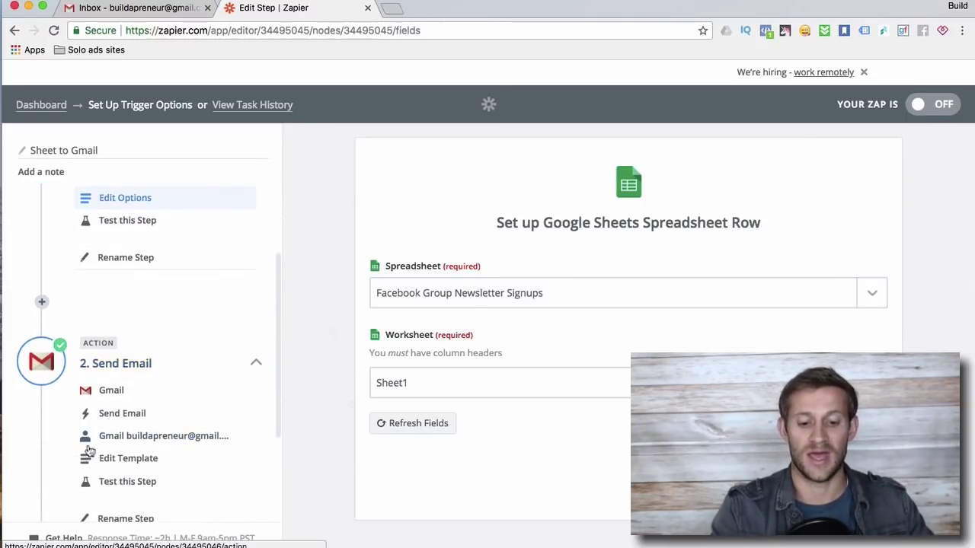
pyautogui.scroll(-2, 167, 422)
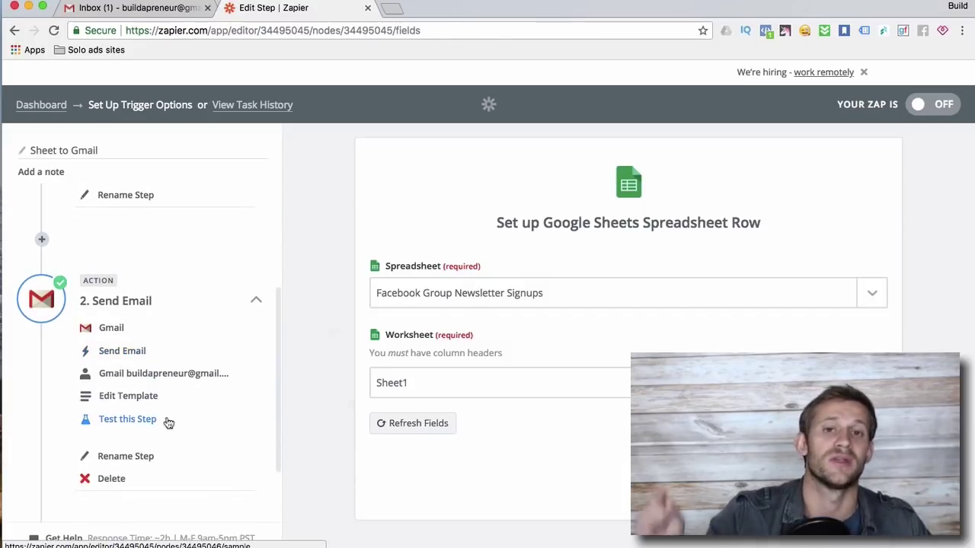